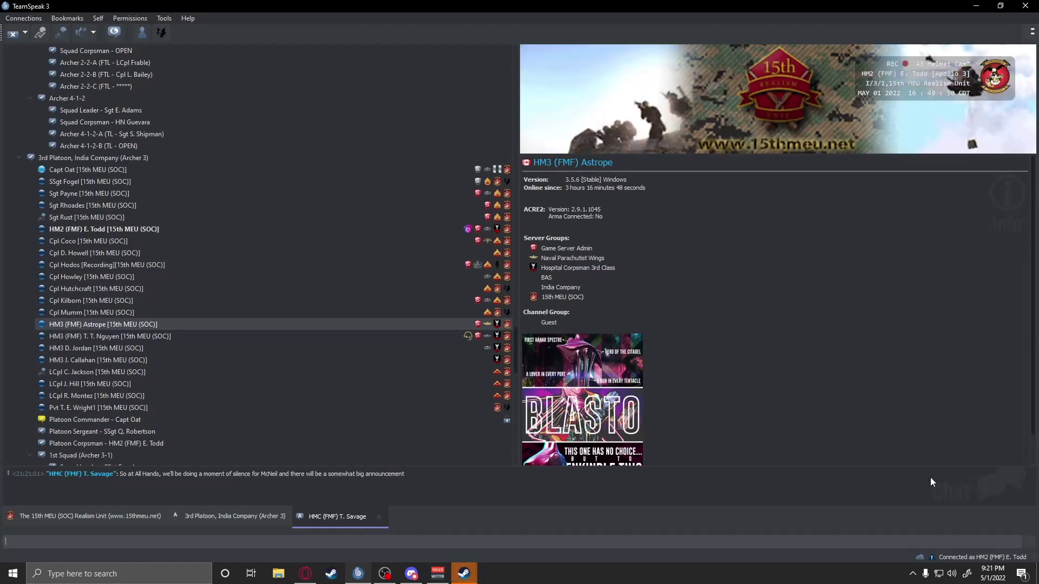
click(69, 169)
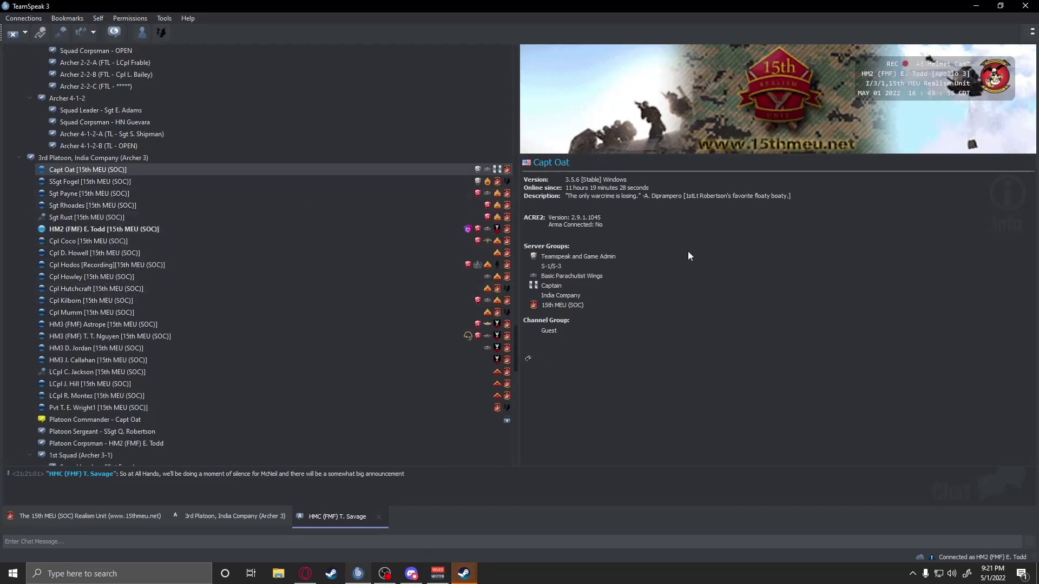
click(97, 194)
click(97, 205)
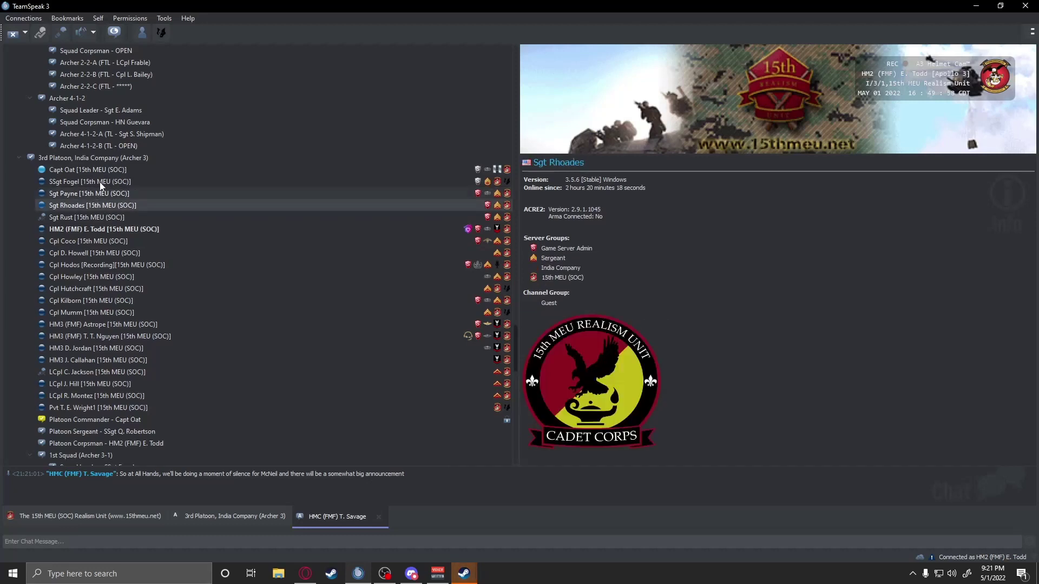
click(99, 171)
click(87, 171)
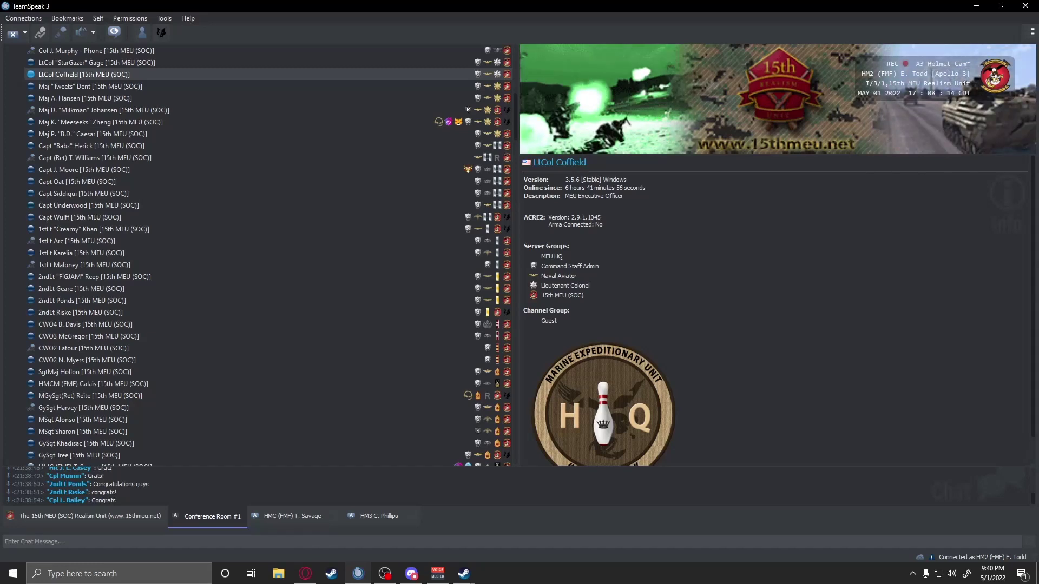
Step: Switch from TeamSpeak to the Opera browser, leaving LtCol Coffield's details showing
key(alt+Tab)
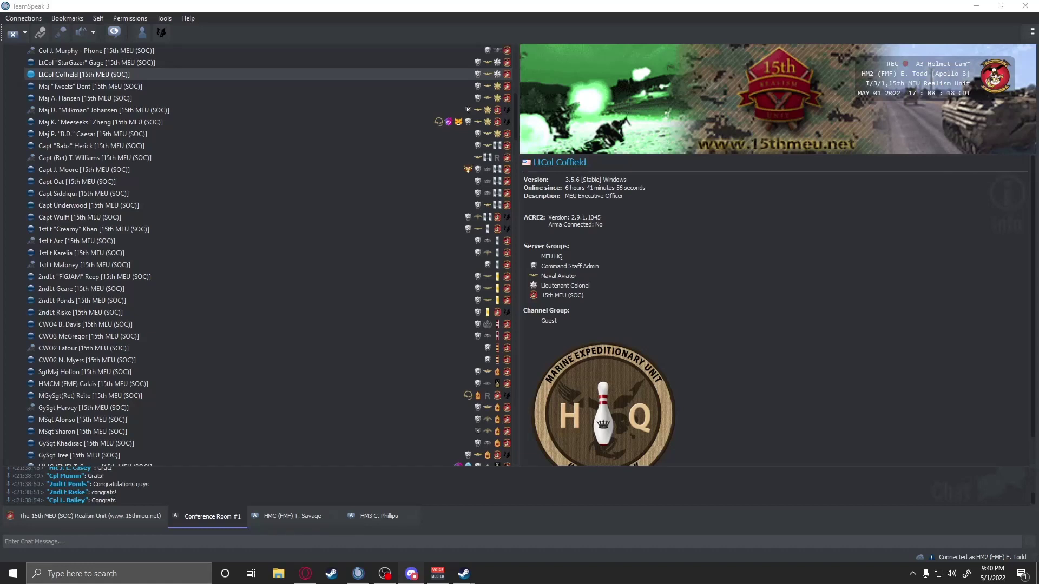
key(alt+Tab)
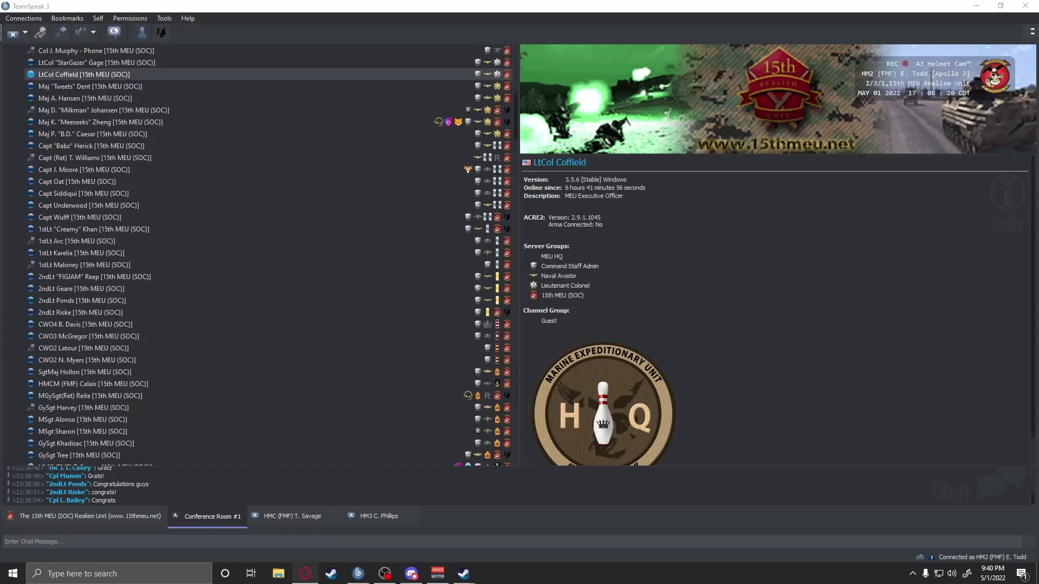